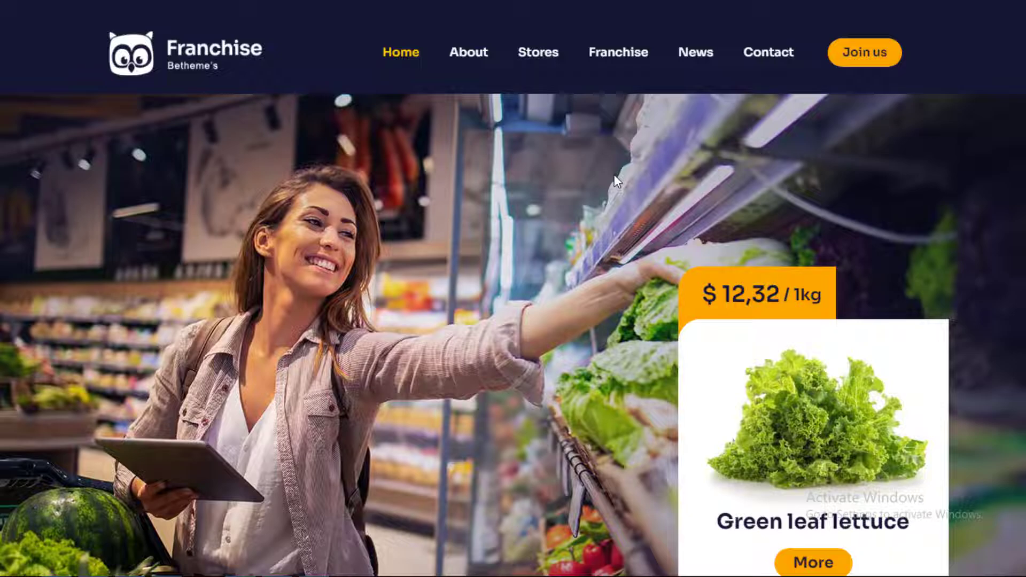
Scroll through the Slider Revolution dashboard, then bring up Chrome's Clear browsing data options
{"action": "scroll", "coordinate": [615, 174], "scroll_direction": "down", "scroll_amount": 8}
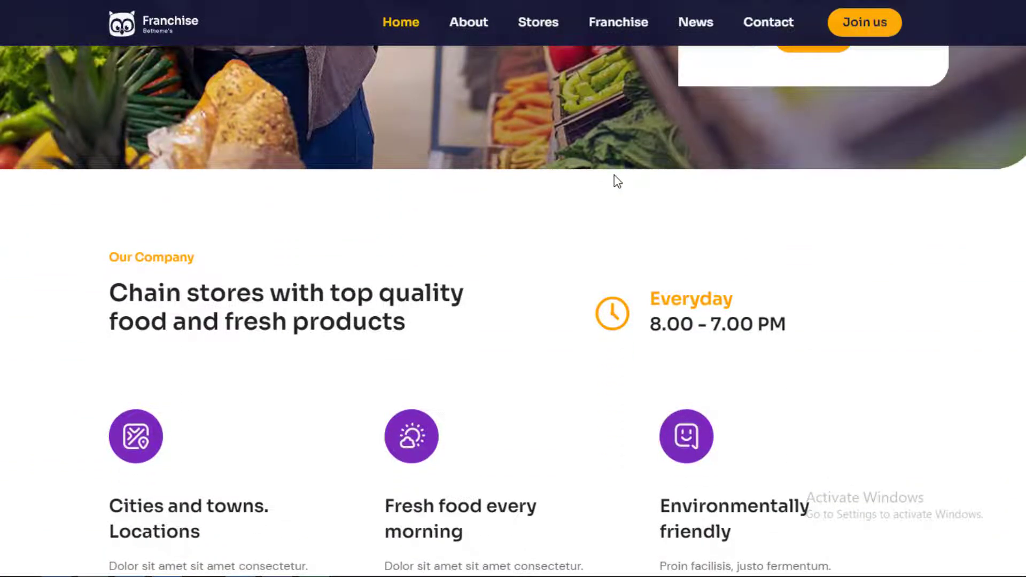
{"action": "scroll", "coordinate": [614, 175], "scroll_direction": "down", "scroll_amount": 2}
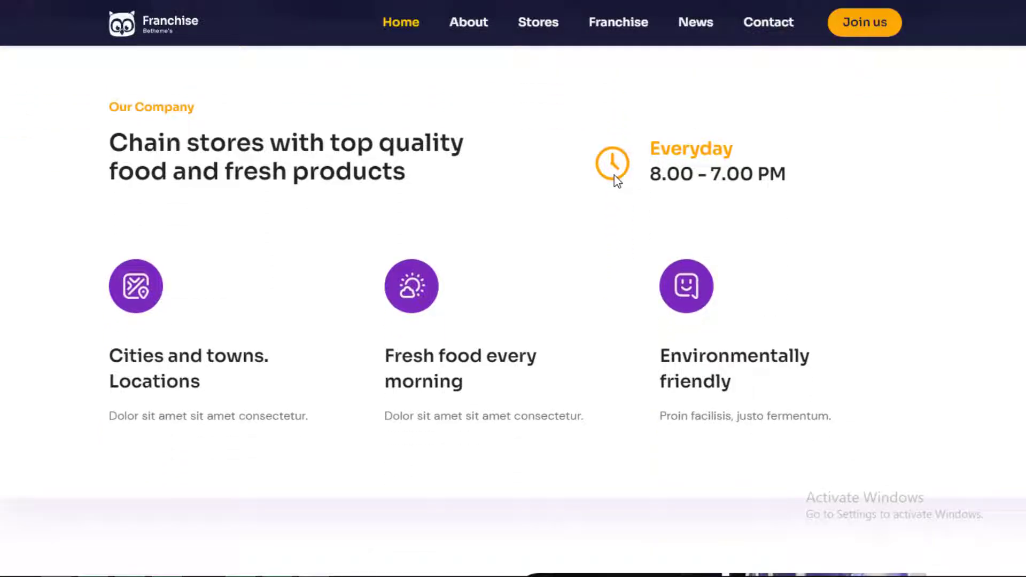
{"action": "scroll", "coordinate": [614, 175], "scroll_direction": "down", "scroll_amount": 4}
{"action": "scroll", "coordinate": [614, 175], "scroll_direction": "down", "scroll_amount": 5}
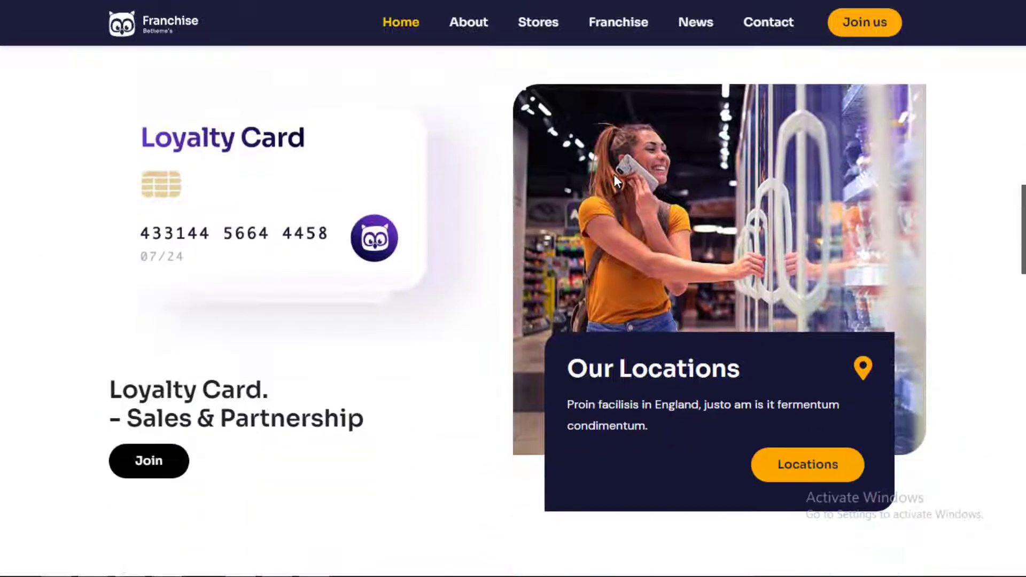
{"action": "scroll", "coordinate": [614, 174], "scroll_direction": "up", "scroll_amount": 15}
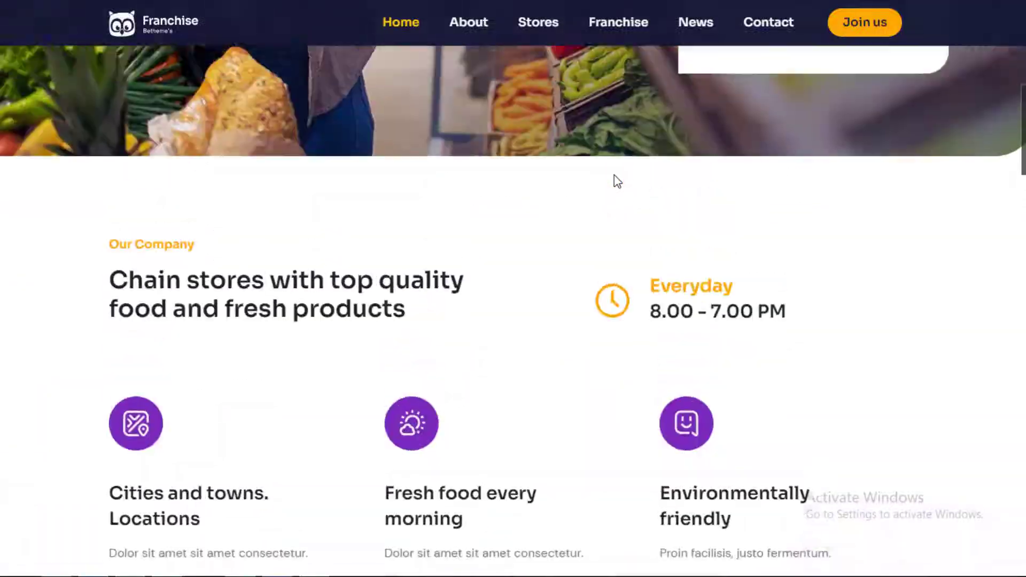
{"action": "scroll", "coordinate": [614, 175], "scroll_direction": "up", "scroll_amount": 4}
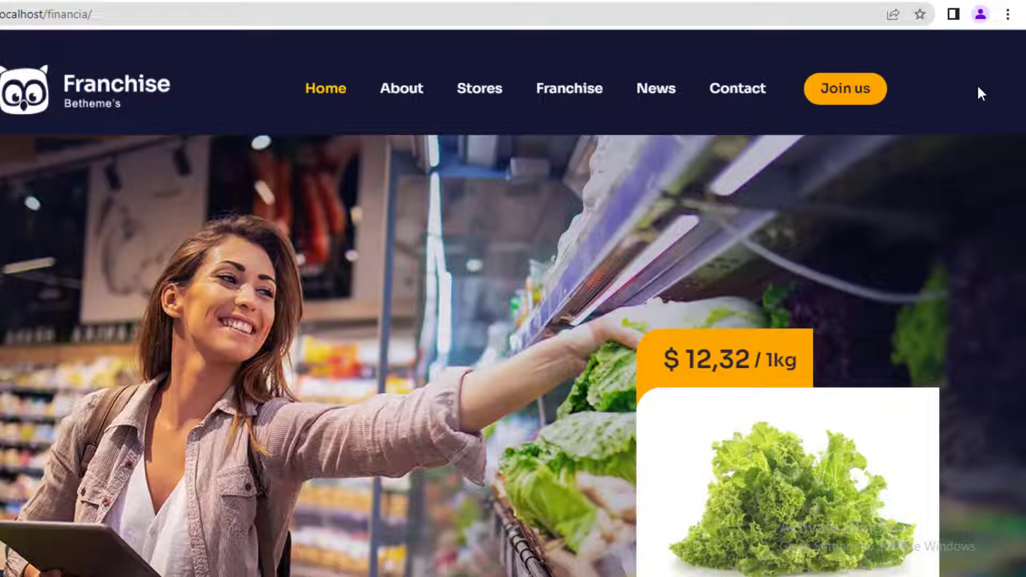
{"action": "left_click", "coordinate": [1008, 15]}
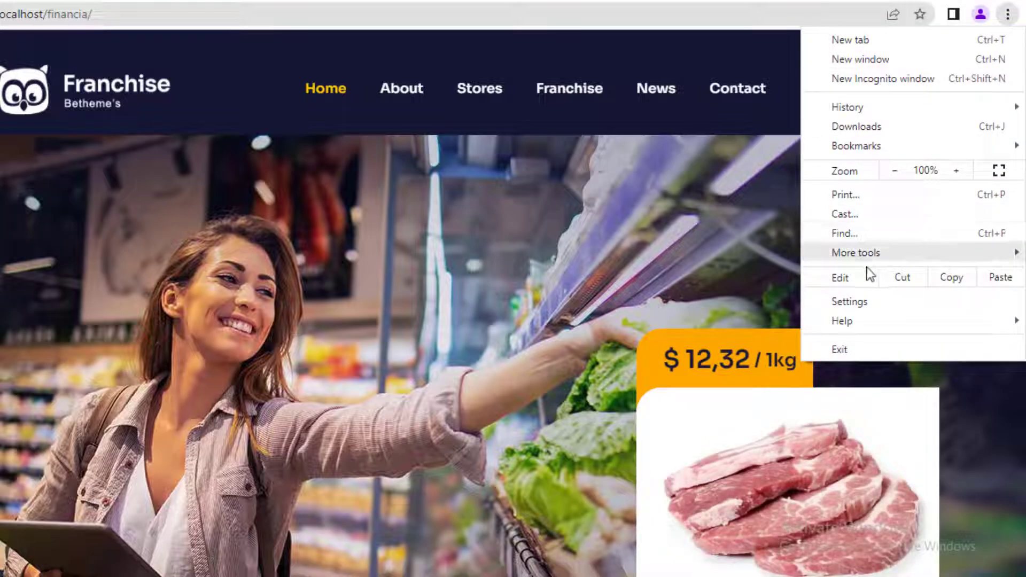
{"action": "mouse_move", "coordinate": [866, 262]}
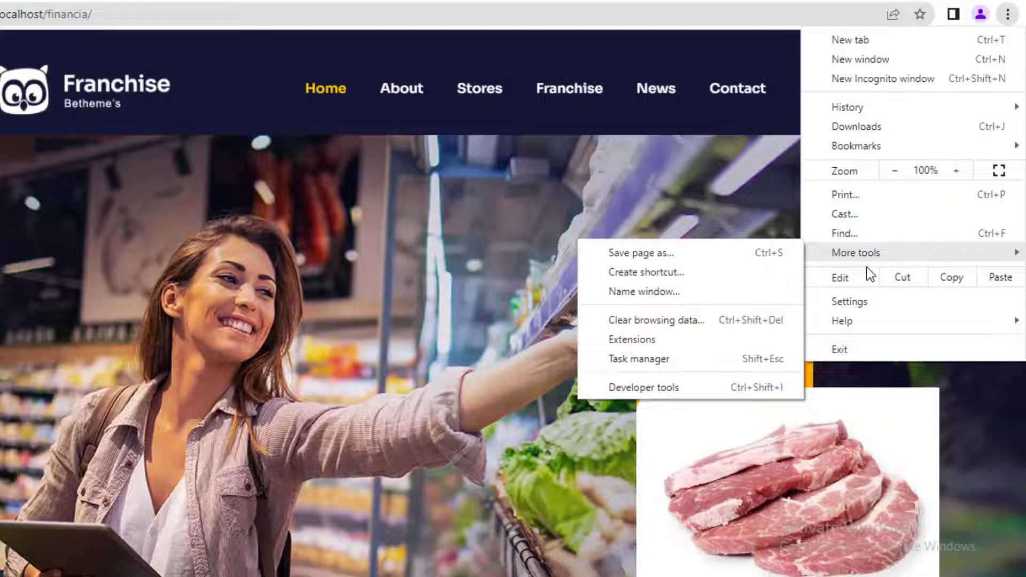
{"action": "left_click", "coordinate": [764, 322]}
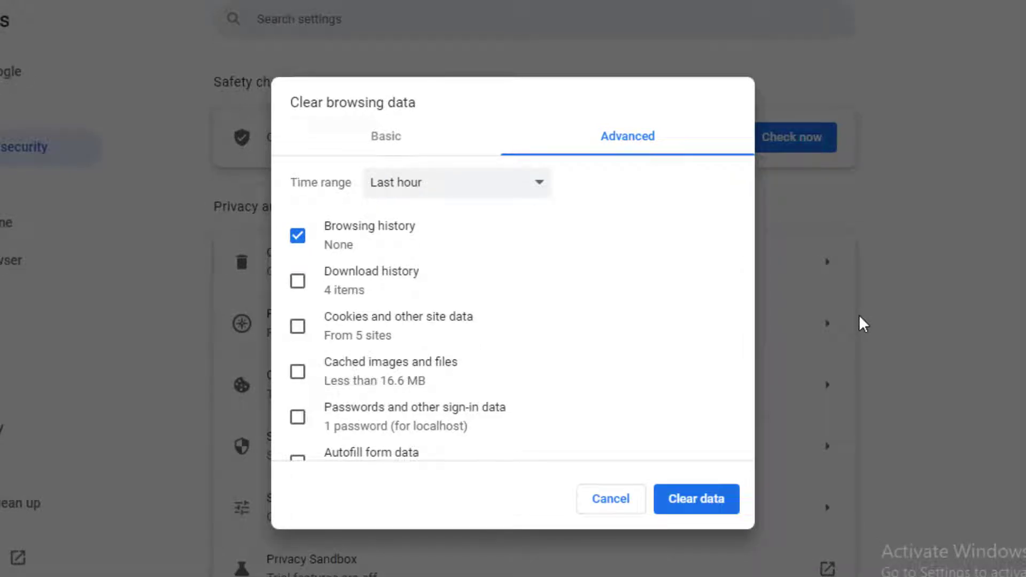
Clear all-time browsing history, cookies and cached images in Basic mode
{"action": "left_click", "coordinate": [412, 142]}
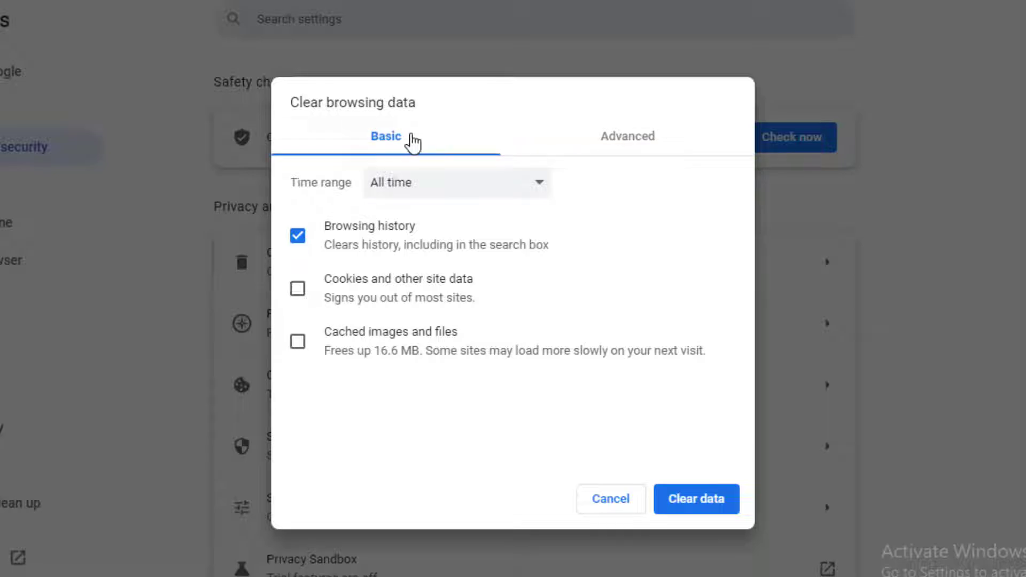
{"action": "left_click", "coordinate": [413, 188]}
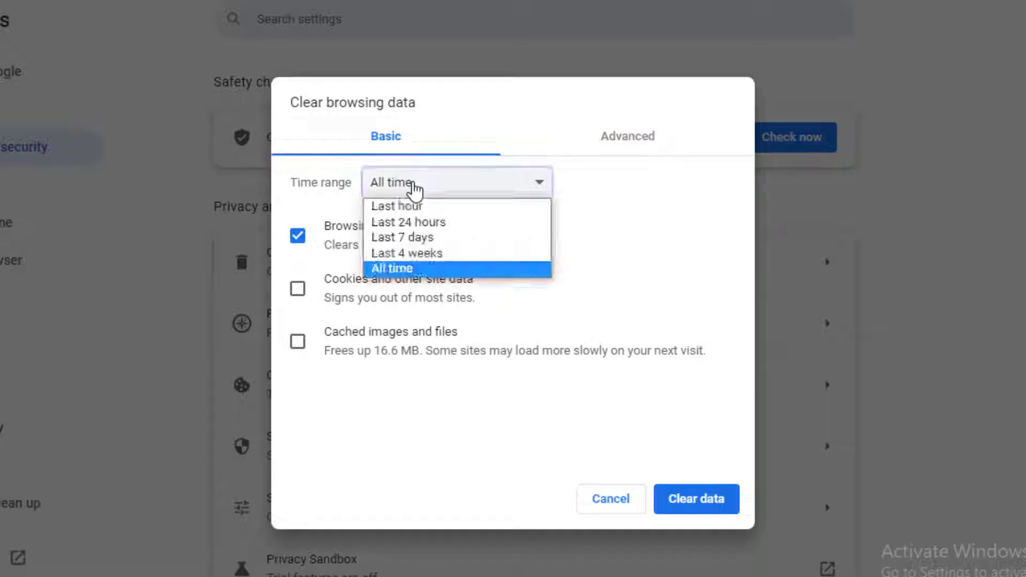
{"action": "left_click", "coordinate": [415, 270]}
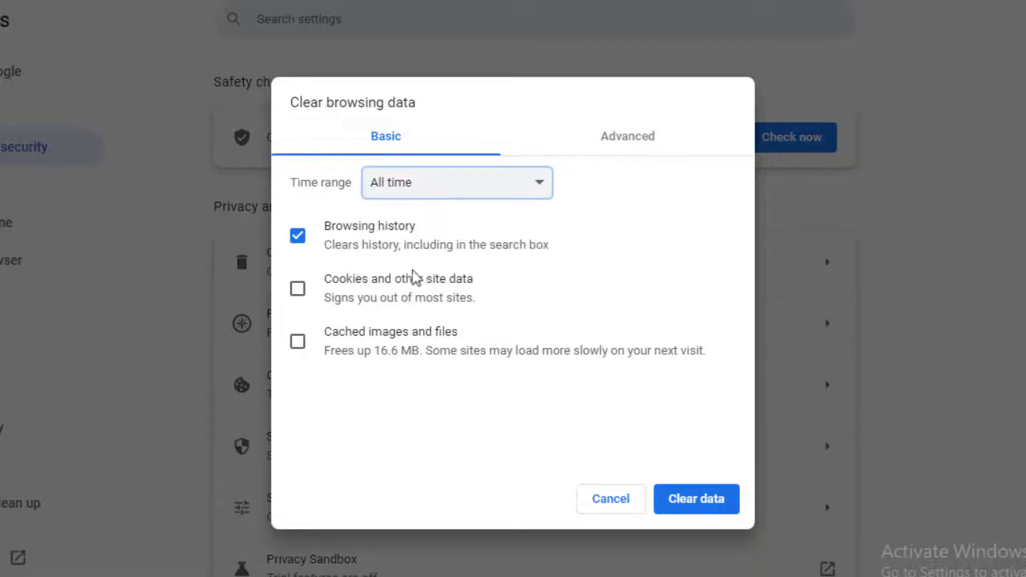
{"action": "left_click", "coordinate": [402, 295]}
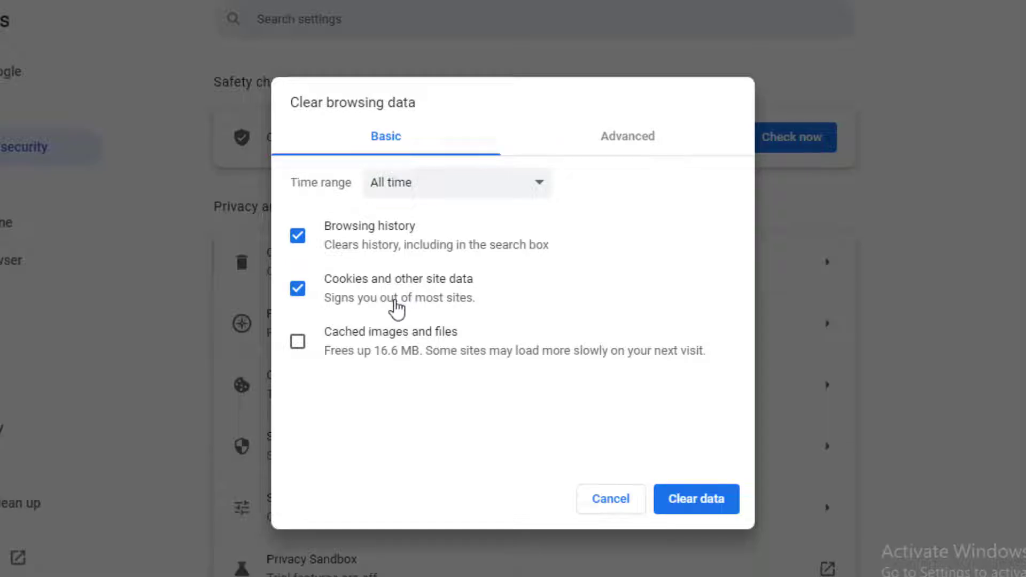
{"action": "left_click", "coordinate": [379, 342]}
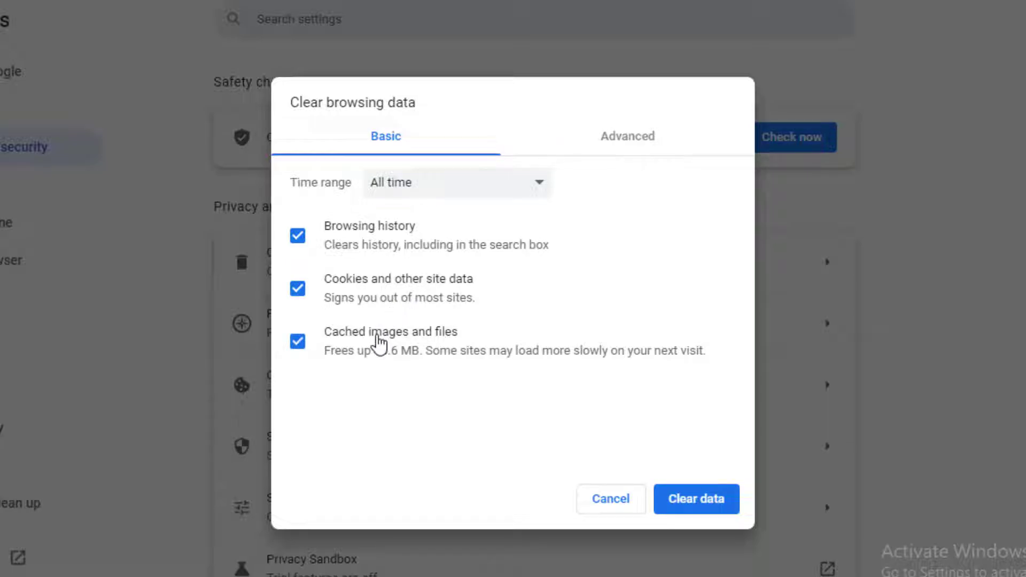
{"action": "left_click", "coordinate": [696, 500]}
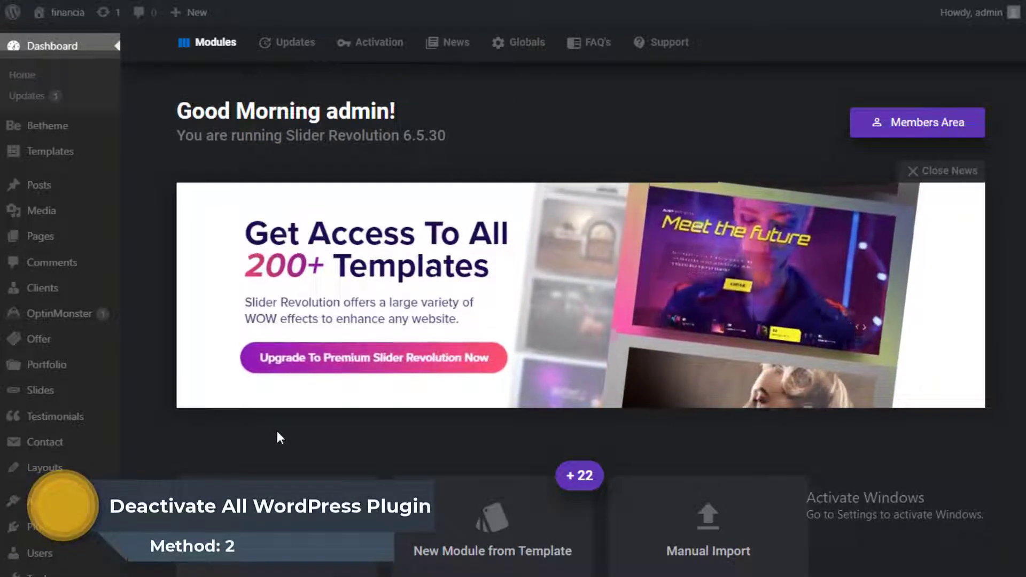
Dismiss the Slider Revolution news, choose bulk Deactivate for the plugins, and open wp-content
{"action": "left_click", "coordinate": [916, 171]}
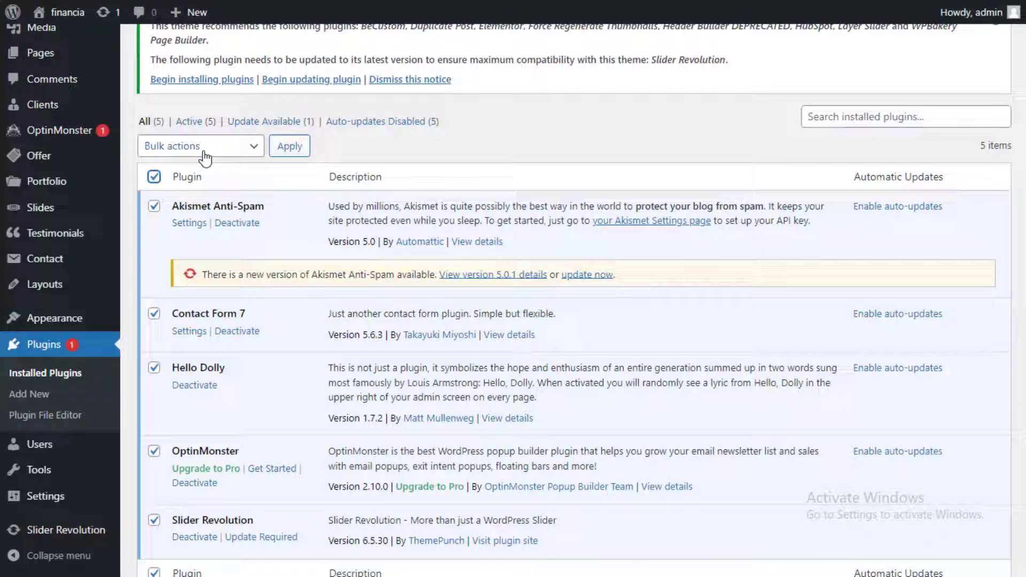
{"action": "left_click", "coordinate": [205, 152]}
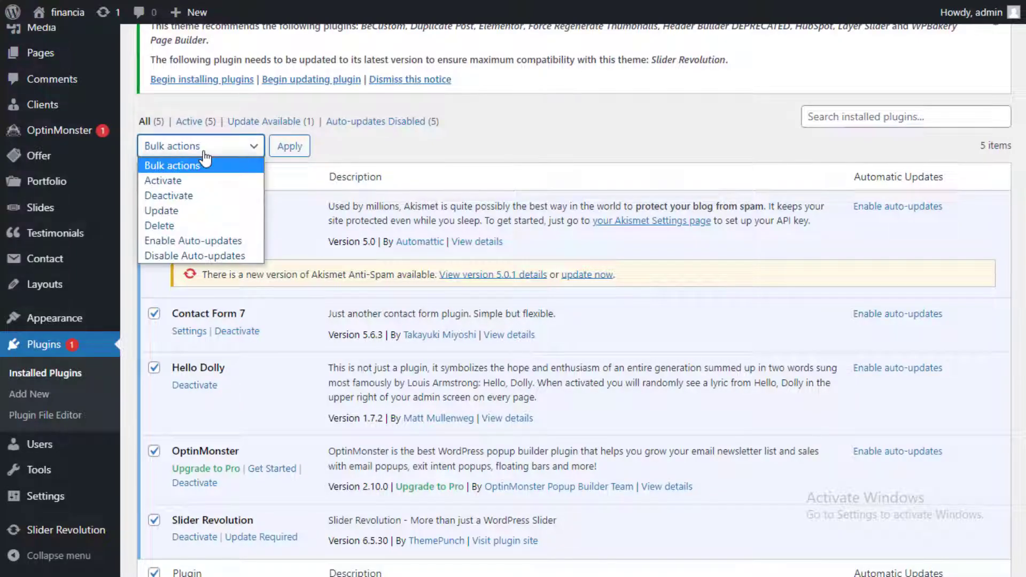
{"action": "left_click", "coordinate": [194, 201]}
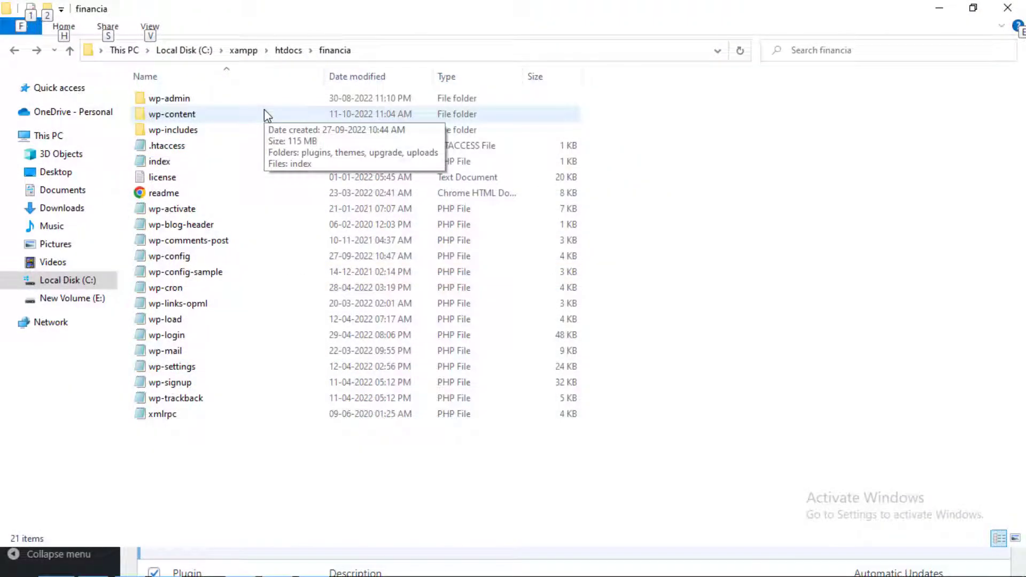
{"action": "double_click", "coordinate": [264, 115]}
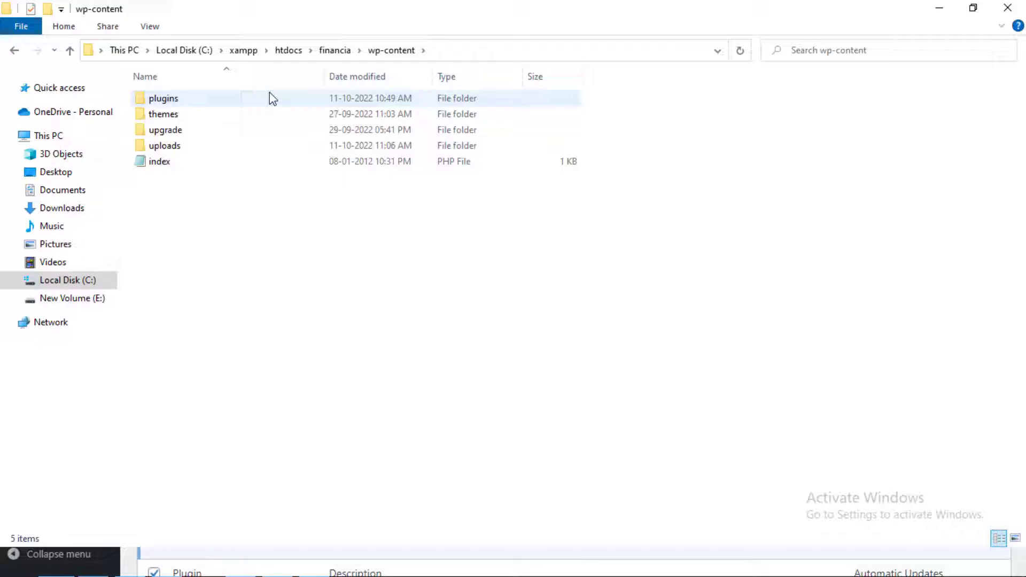
Rename the plugins folder to plugins.deactivate
{"action": "left_click", "coordinate": [274, 98]}
{"action": "key", "text": "F2"}
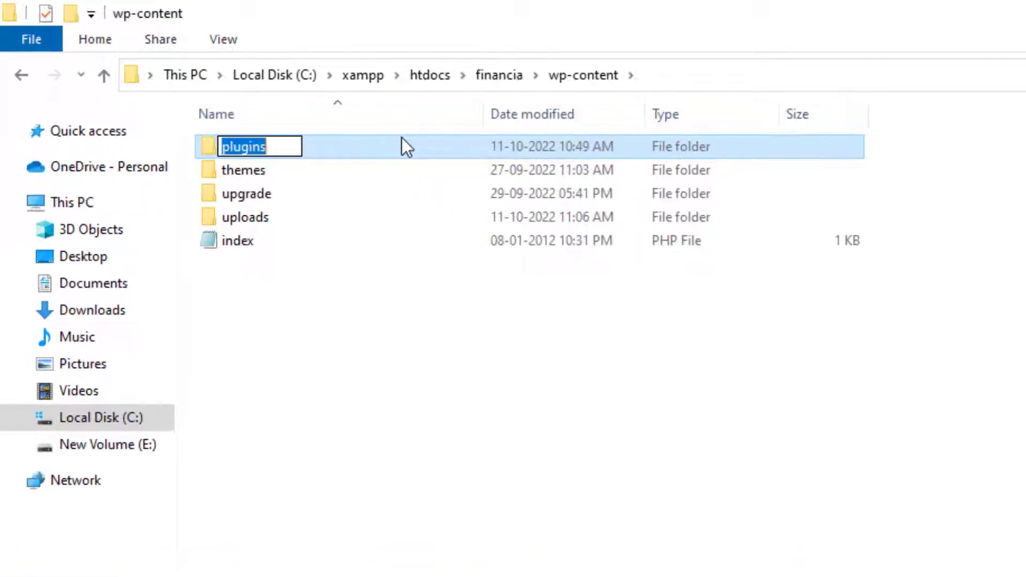
{"action": "key", "text": "End"}
{"action": "type", "text": ".deactivate"}
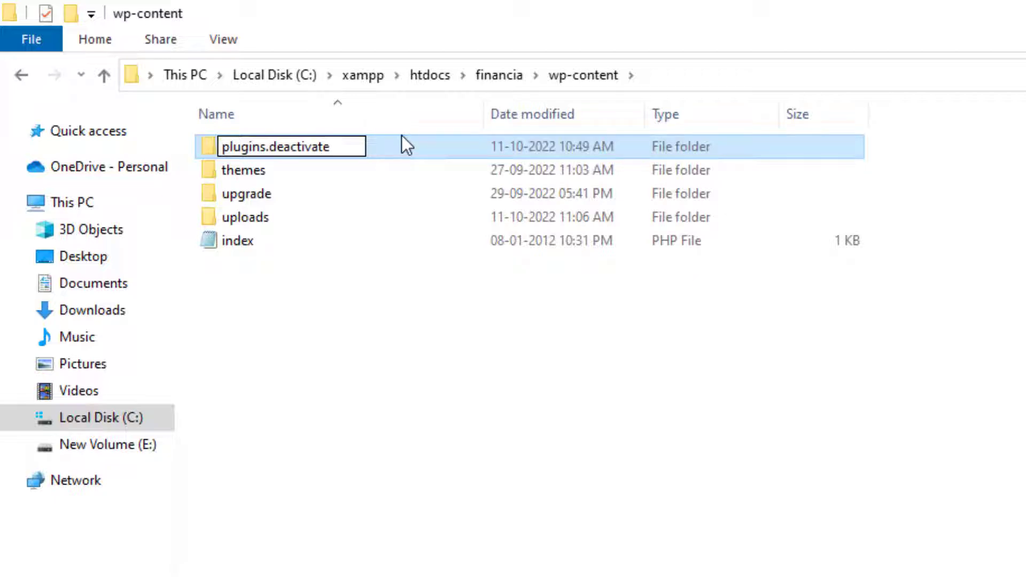
{"action": "key", "text": "Return"}
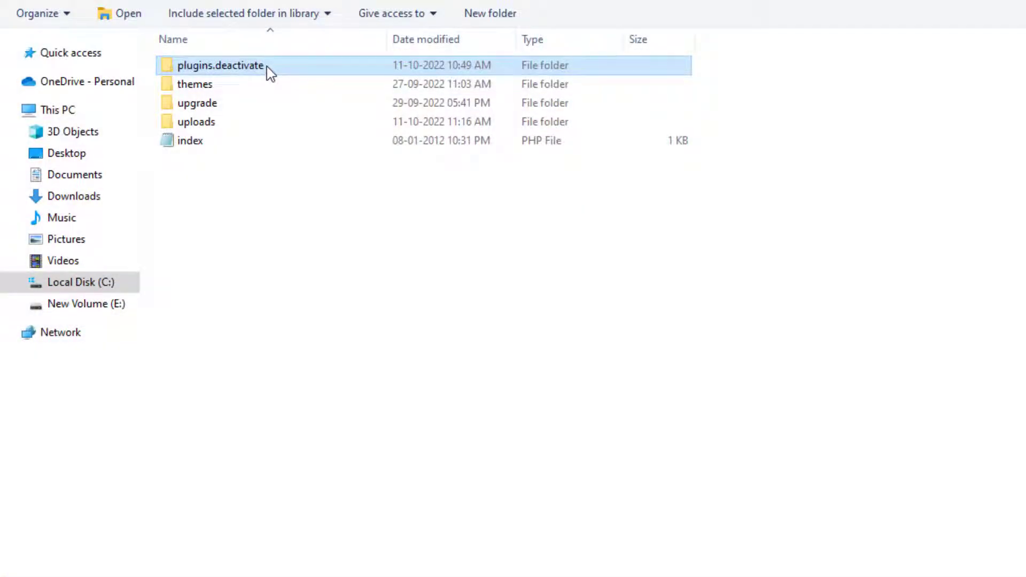
Rename plugins.deactivate back to plugins
{"action": "left_click", "coordinate": [265, 65]}
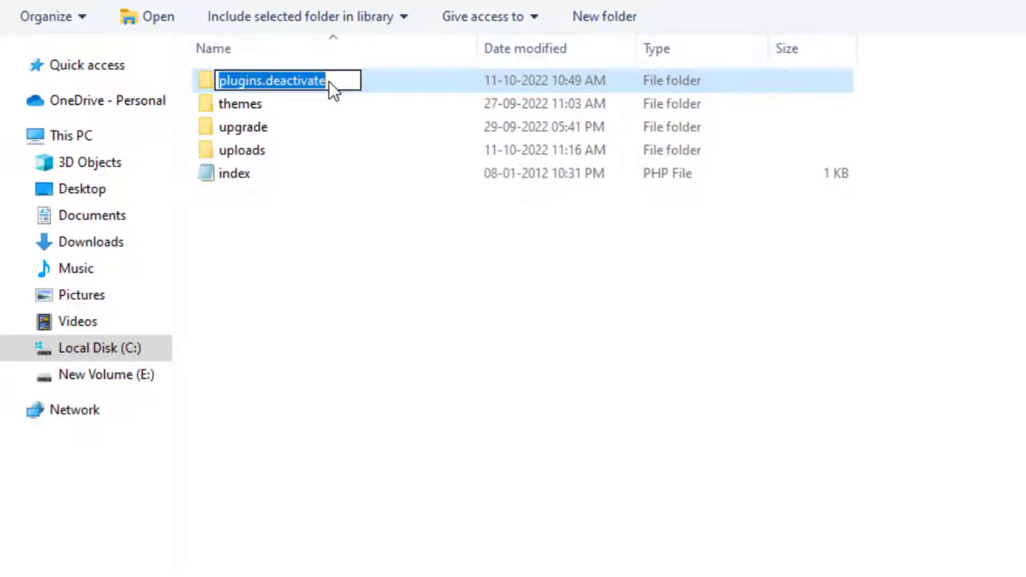
{"action": "left_click", "coordinate": [329, 81]}
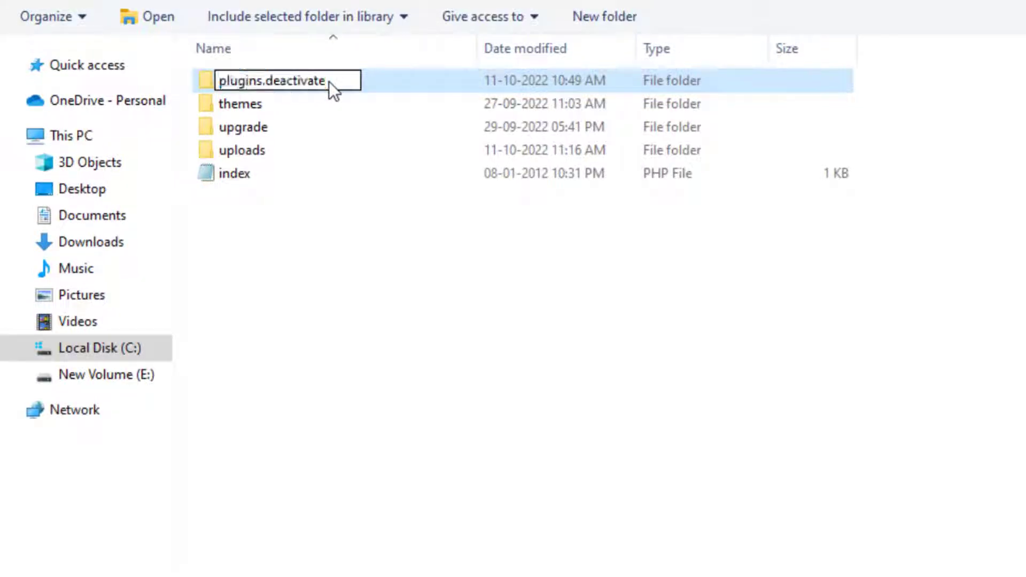
{"action": "key", "text": "BackSpace"}
{"action": "key", "text": "BackSpace"}
{"action": "key", "text": "BackSpace"}
{"action": "key", "text": "BackSpace"}
{"action": "key", "text": "BackSpace"}
{"action": "key", "text": "BackSpace"}
{"action": "key", "text": "BackSpace"}
{"action": "key", "text": "BackSpace"}
{"action": "key", "text": "BackSpace"}
{"action": "key", "text": "BackSpace"}
{"action": "key", "text": "BackSpace"}
{"action": "key", "text": "Return"}
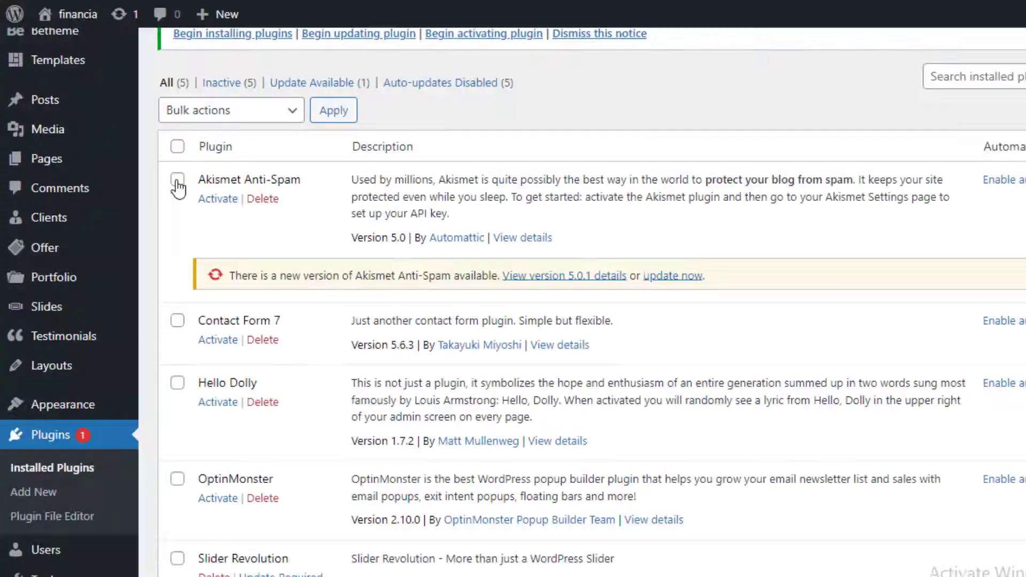
Tick Akismet Anti-Spam and Contact Form 7 and open the Bulk actions list
{"action": "left_click", "coordinate": [177, 179]}
{"action": "left_click", "coordinate": [178, 321]}
{"action": "left_click", "coordinate": [235, 110]}
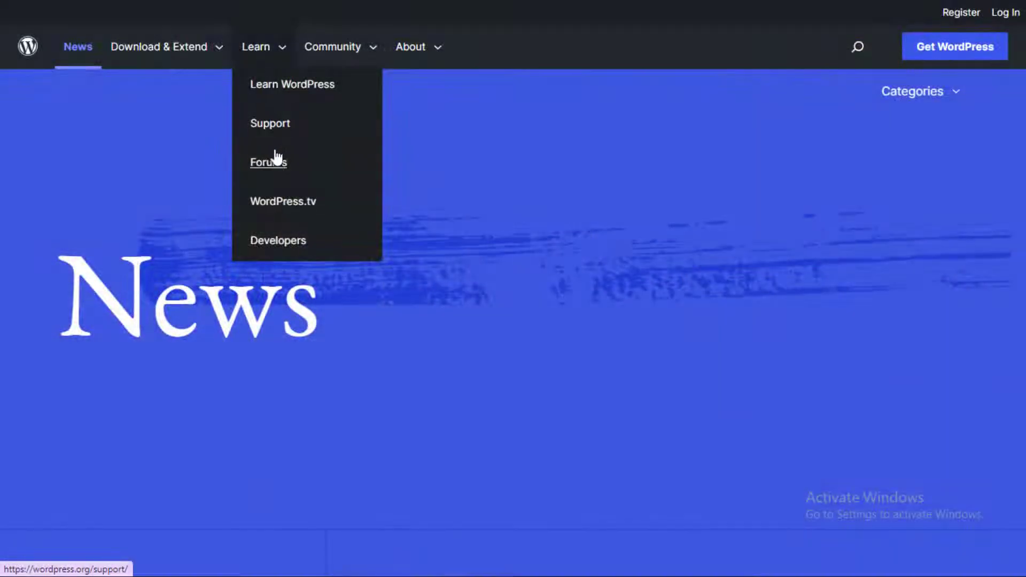
Go to the WordPress.org Support Forums
{"action": "left_click", "coordinate": [275, 165]}
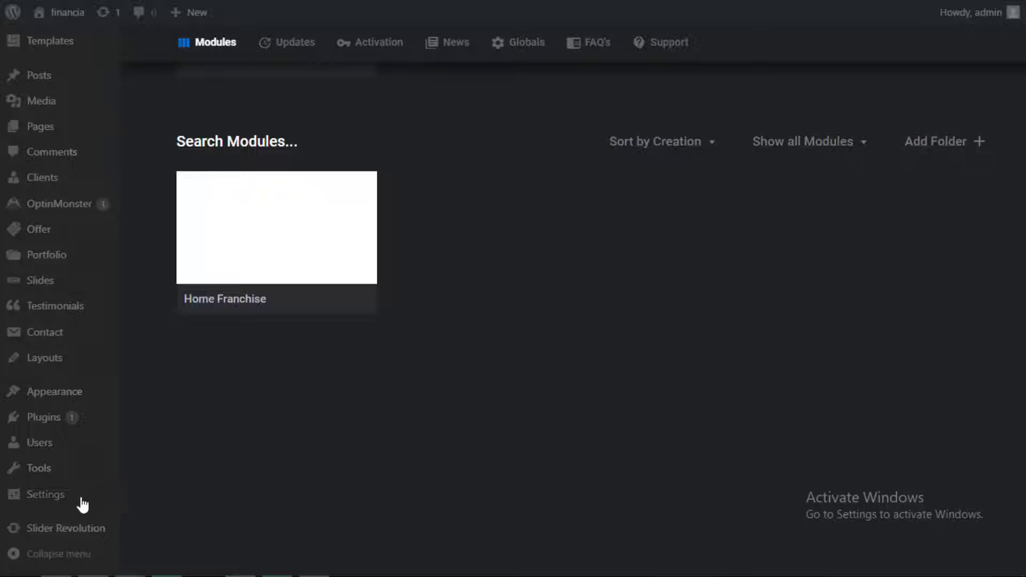
Check the site URLs in Settings > General, then open wp-content in File Explorer
{"action": "mouse_move", "coordinate": [77, 502]}
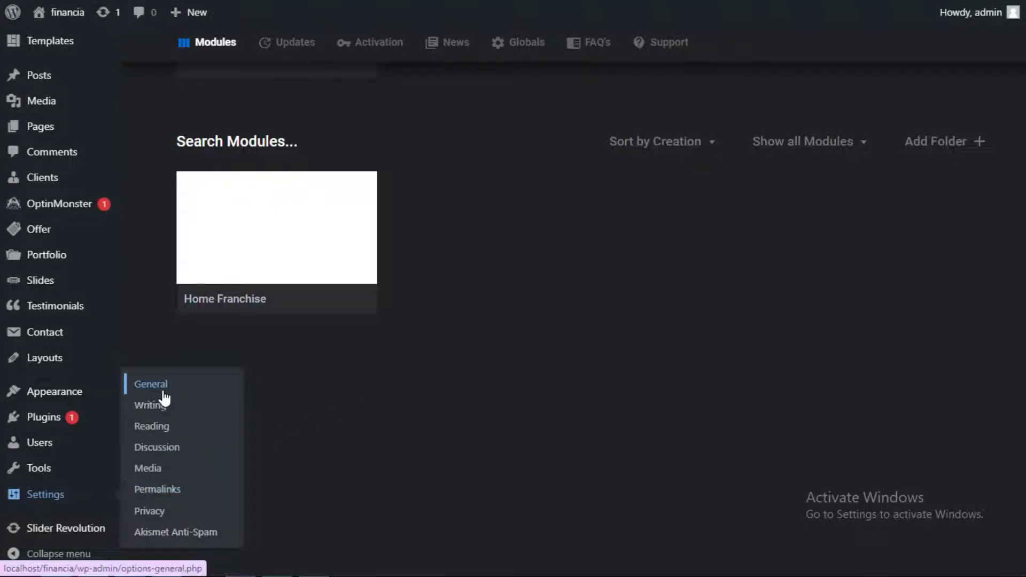
{"action": "left_click", "coordinate": [165, 396]}
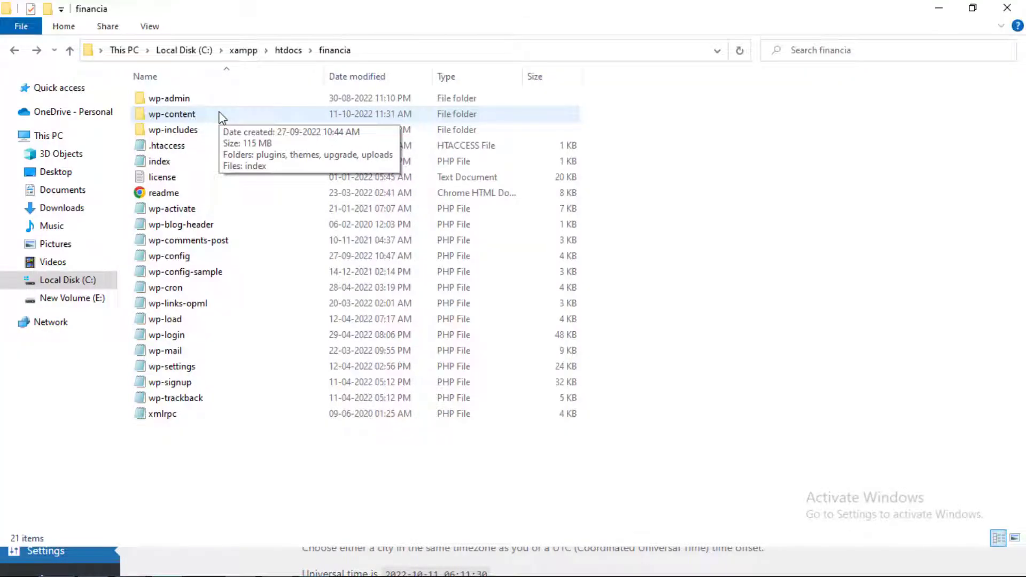
{"action": "double_click", "coordinate": [220, 115]}
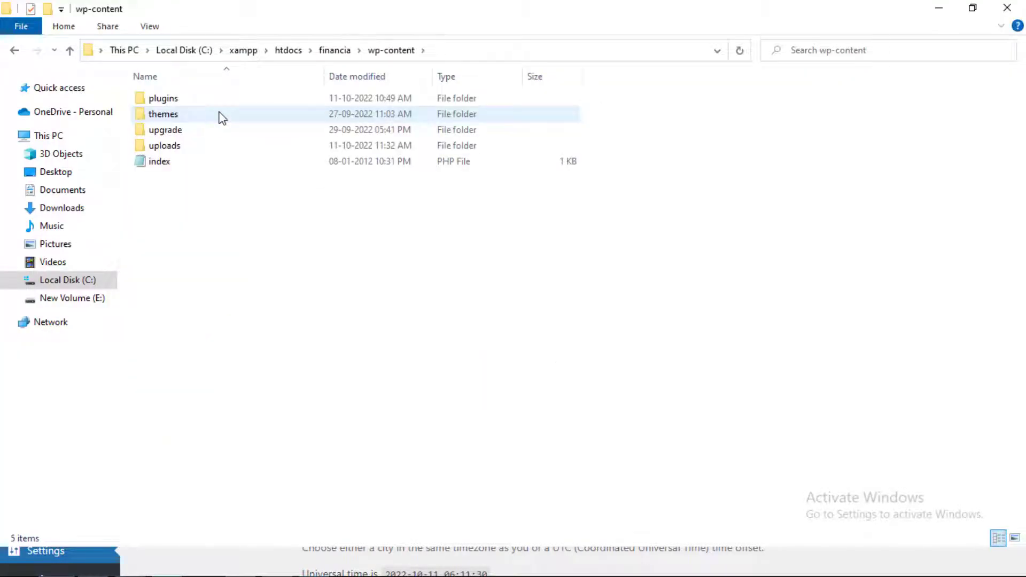
Append update_option lines for siteurl and home to the end of betheme's functions.php
{"action": "double_click", "coordinate": [219, 114]}
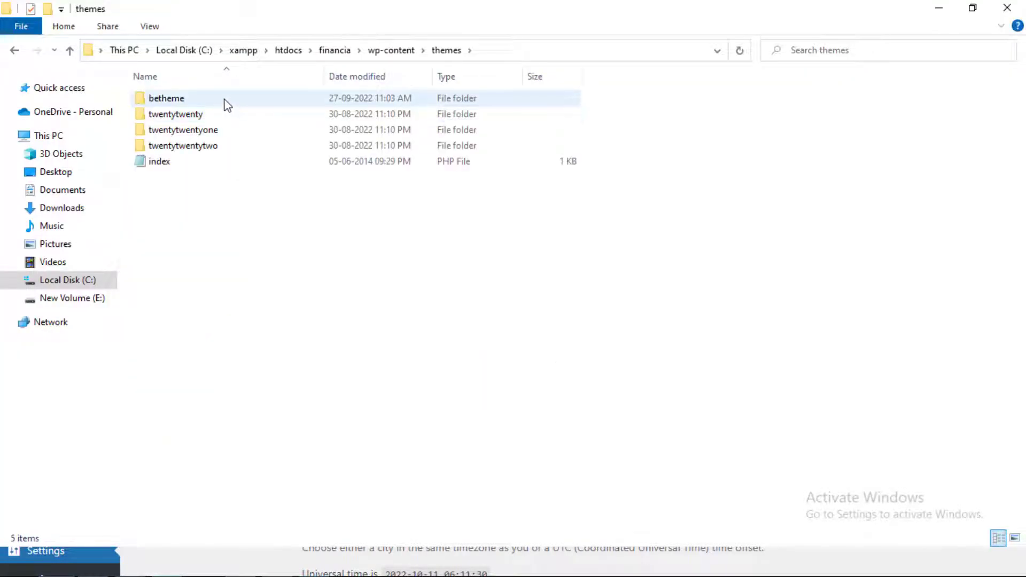
{"action": "double_click", "coordinate": [228, 102]}
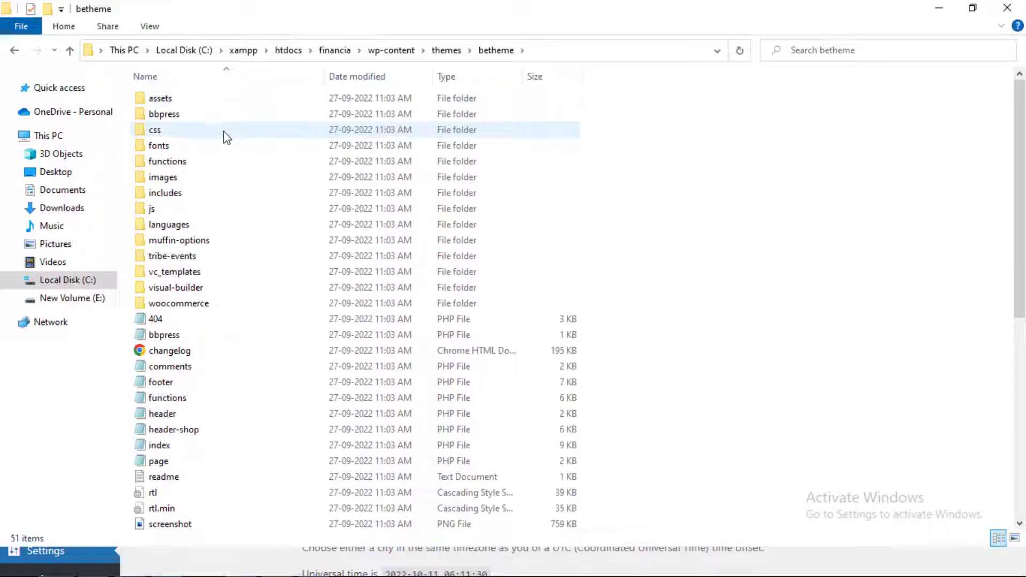
{"action": "double_click", "coordinate": [207, 403]}
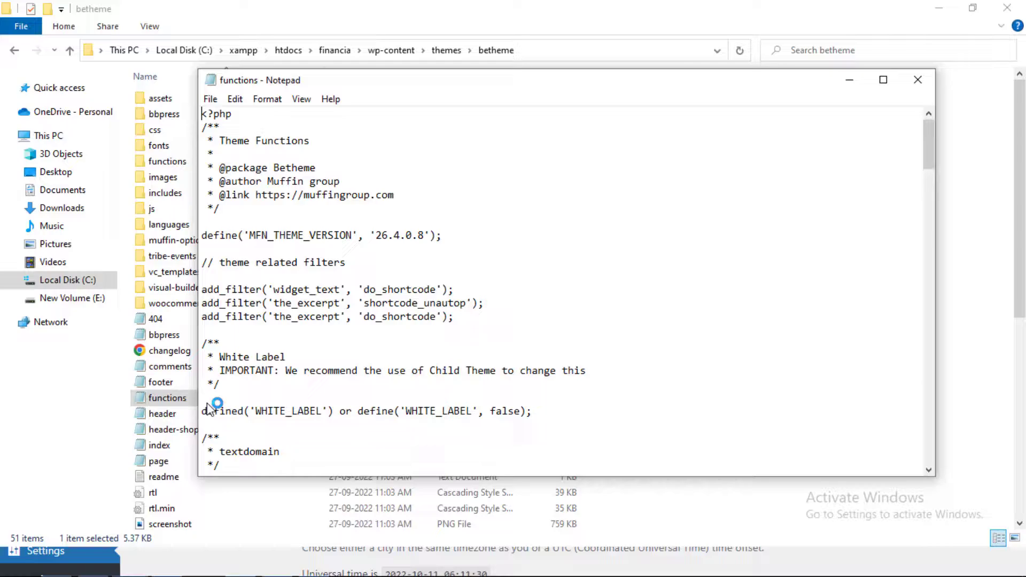
{"action": "key", "text": "ctrl+End"}
{"action": "type", "text": "update_option( 'siteurl', 'https://example.com' ); update_option( 'home', 'https://example.com' );"}
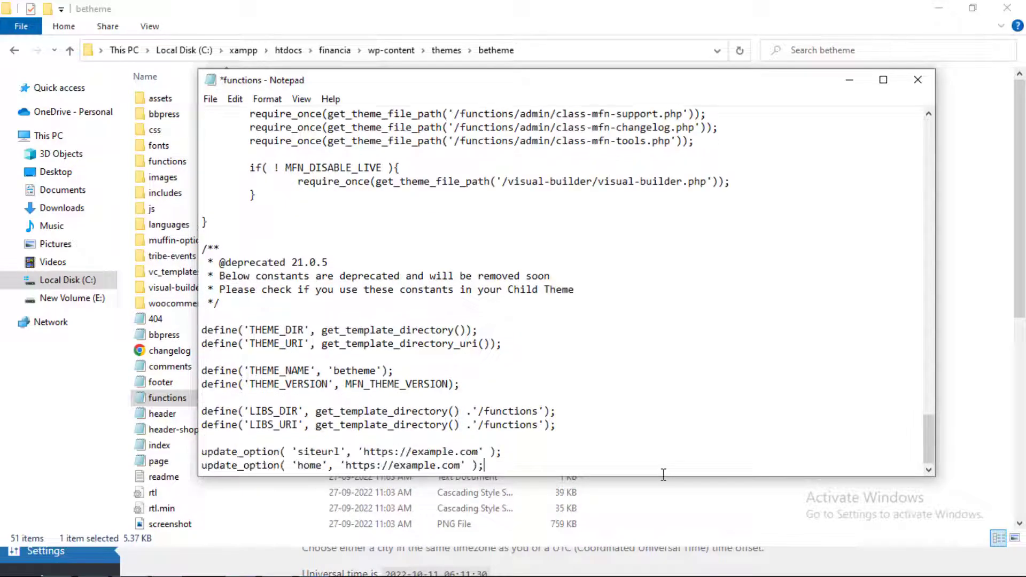
{"action": "left_click_drag", "start_coordinate": [507, 480], "coordinate": [196, 448]}
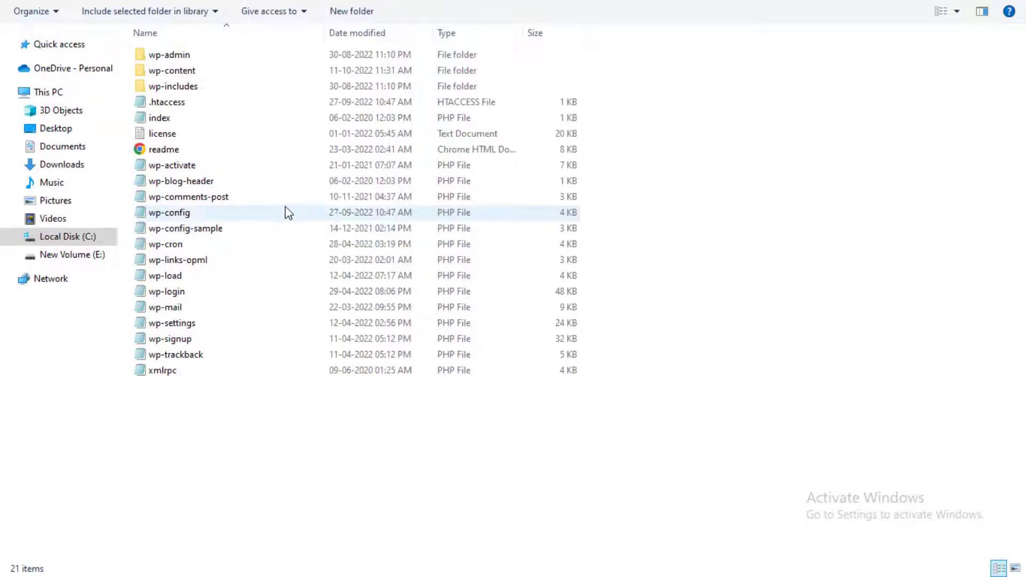
Copy .htaccess and paste a duplicate into the financia root folder
{"action": "left_click", "coordinate": [293, 106]}
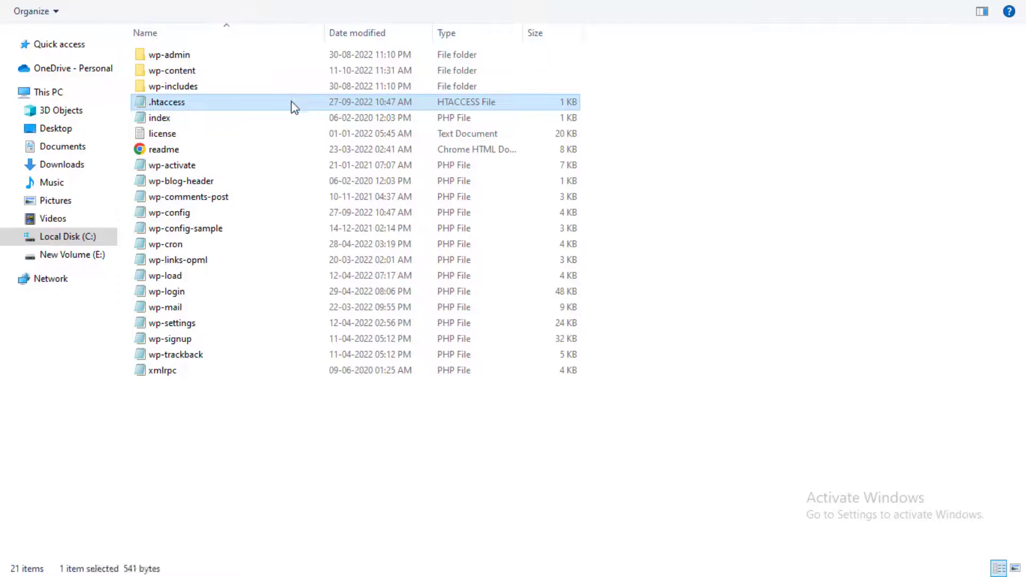
{"action": "right_click", "coordinate": [293, 105]}
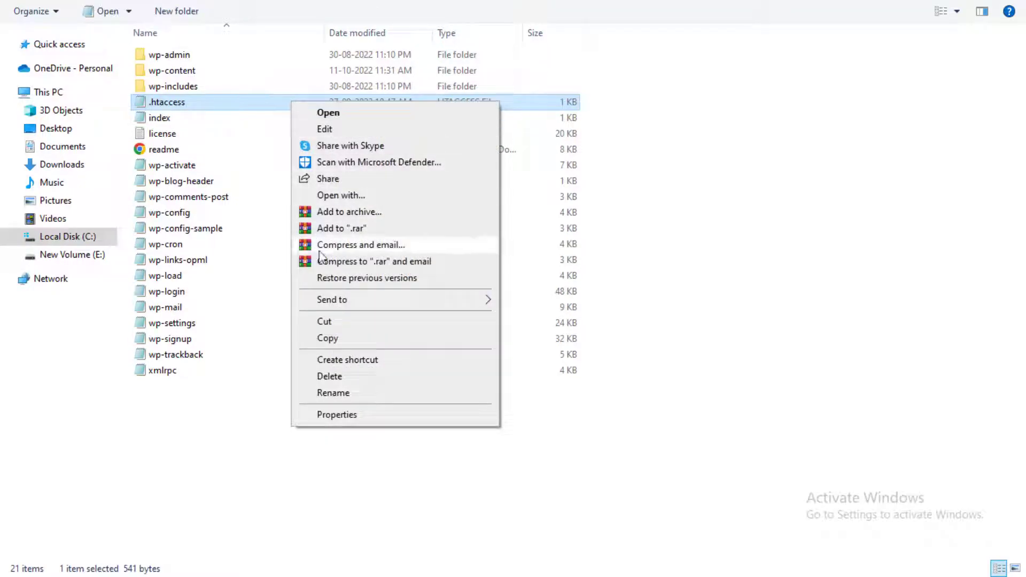
{"action": "left_click", "coordinate": [329, 340]}
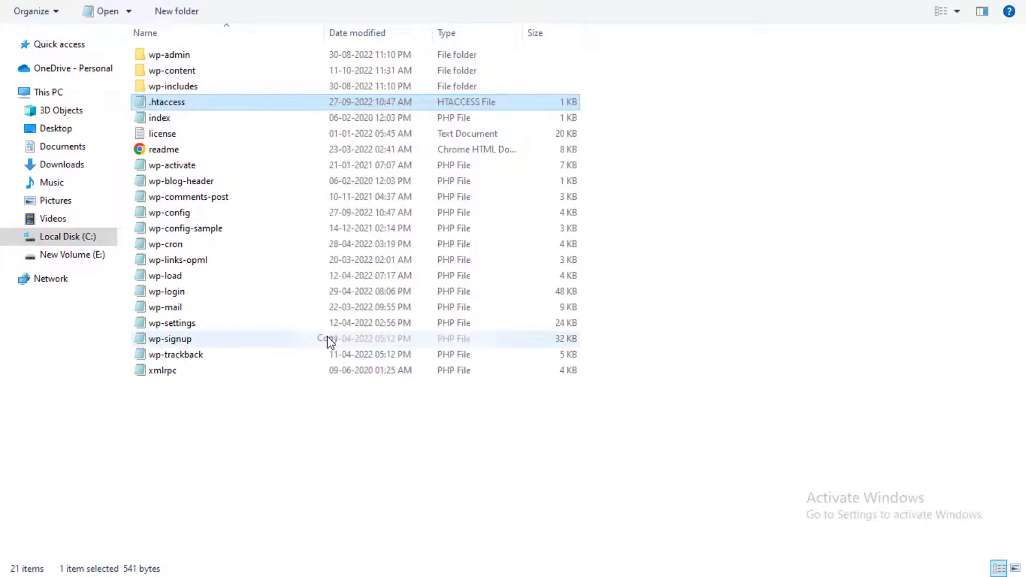
{"action": "right_click", "coordinate": [320, 435]}
{"action": "left_click", "coordinate": [364, 309]}
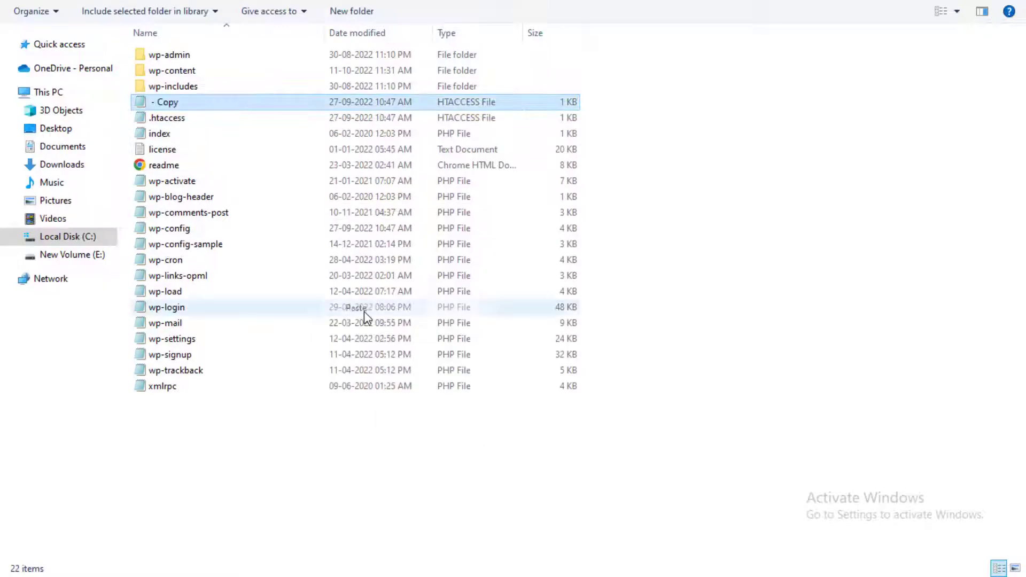